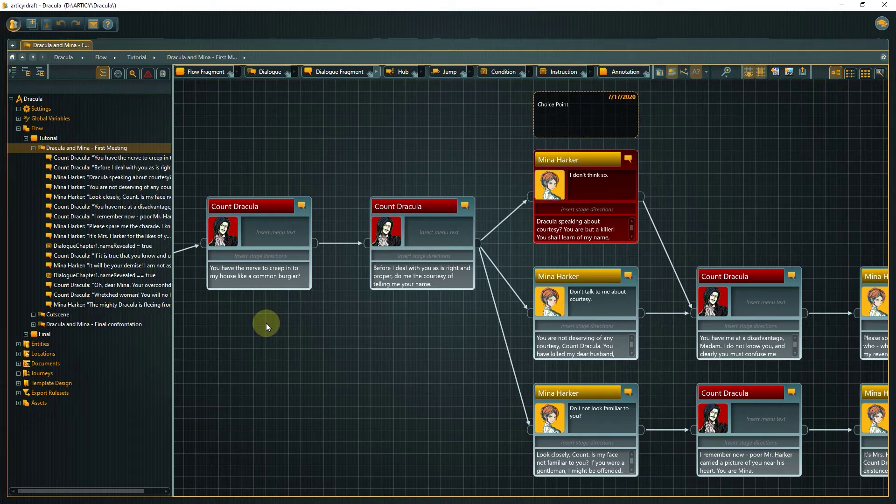
# - Open the properties page of the first Count Dracula dialogue fragment
pyautogui.click(266, 208)
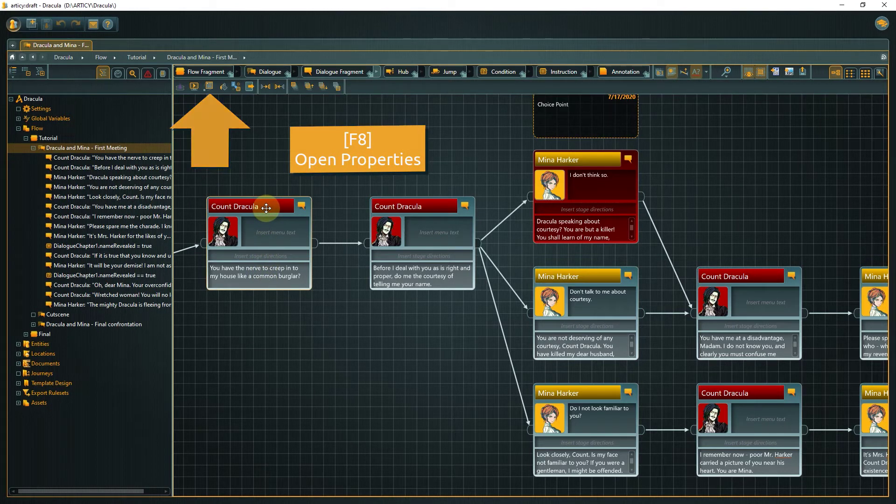
pyautogui.rightClick(267, 211)
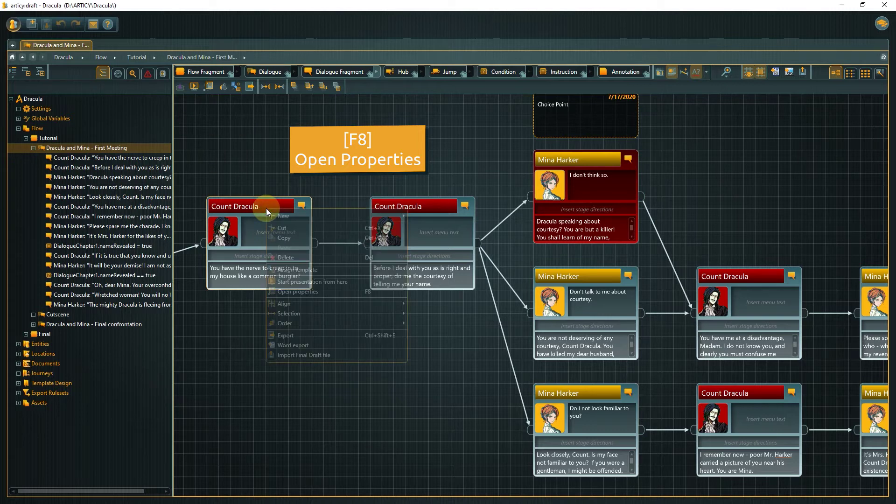
pyautogui.click(285, 295)
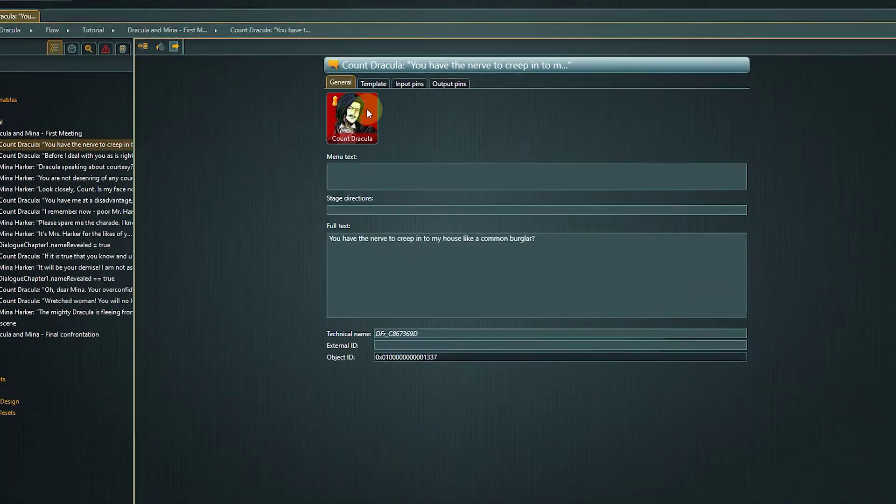
# - Apply the Tutorial DialogueLine template to Count Dracula's opening fragment, adding Soundfile and Camera Angles
pyautogui.click(375, 85)
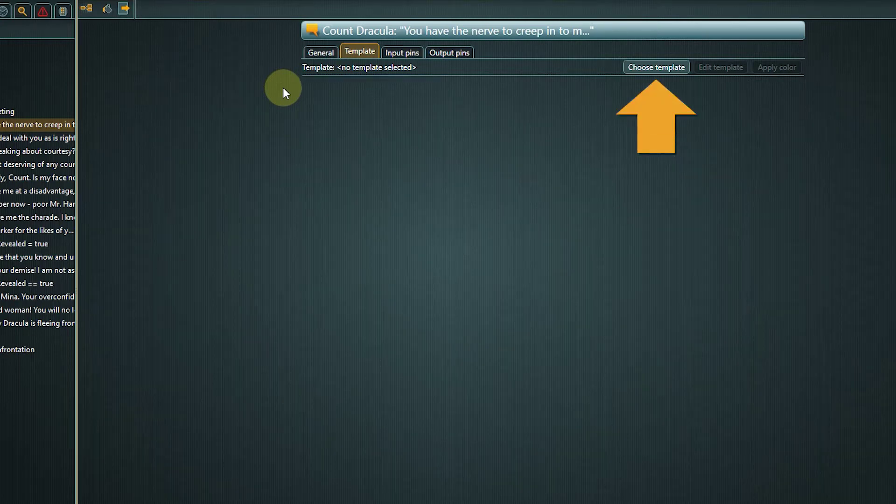
pyautogui.click(656, 67)
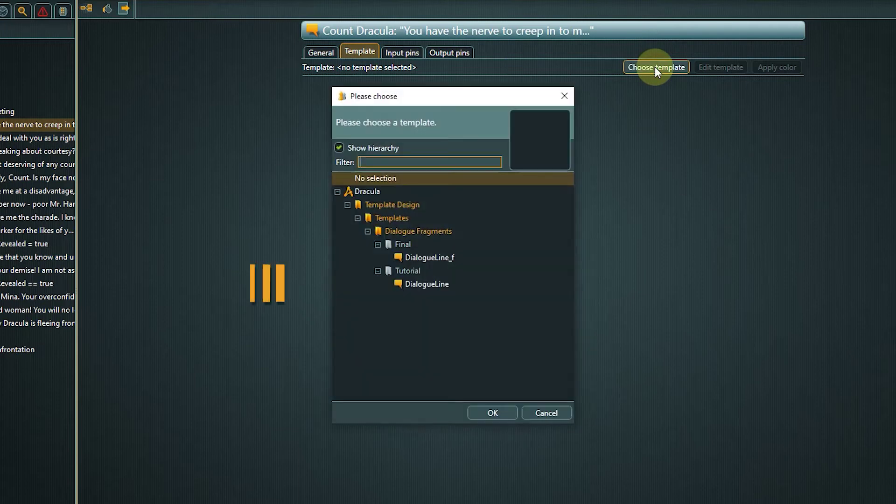
pyautogui.click(450, 286)
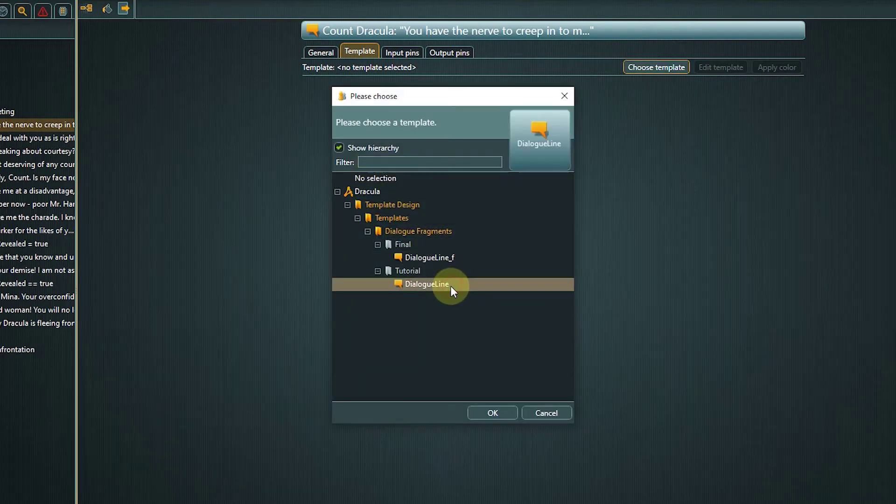
pyautogui.click(498, 412)
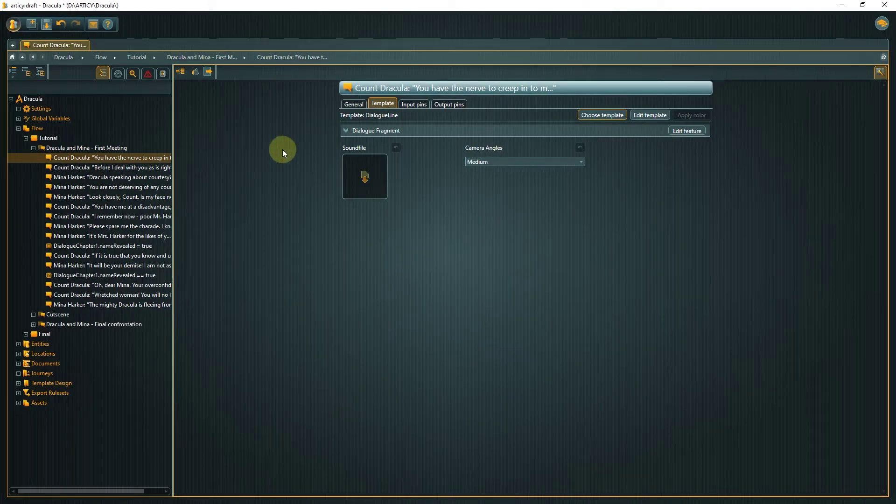
# - Return to the 'Dracula and Mina - First Meeting' flow graph, showing Count Dracula's opening fragments
pyautogui.click(181, 73)
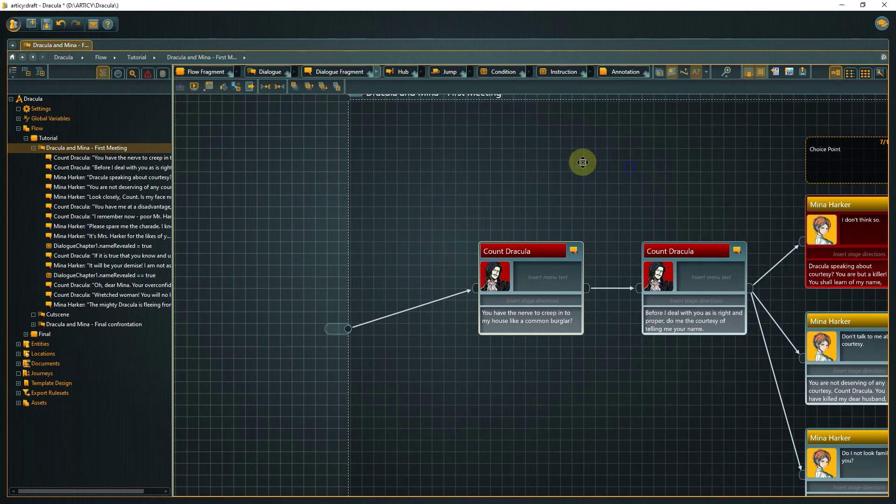
pyautogui.moveTo(582, 163); pyautogui.dragTo(431, 142)
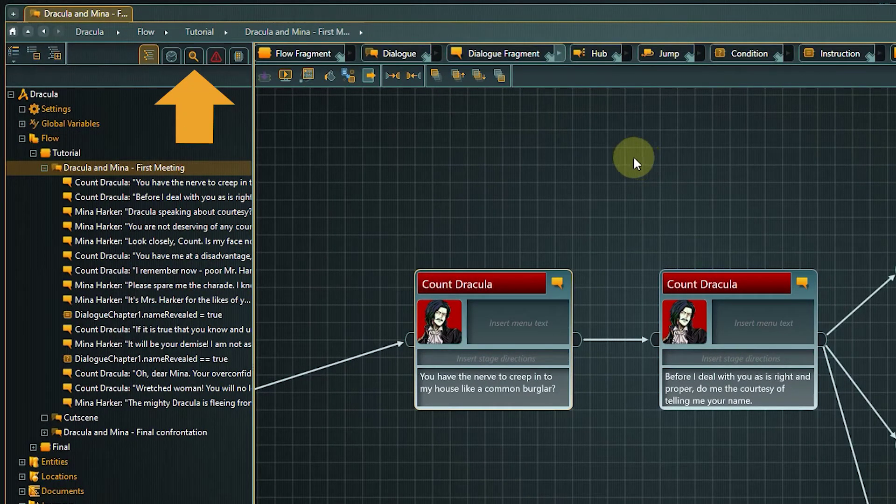
# - Show the object search panel in the left panel and list its search modes
pyautogui.click(194, 60)
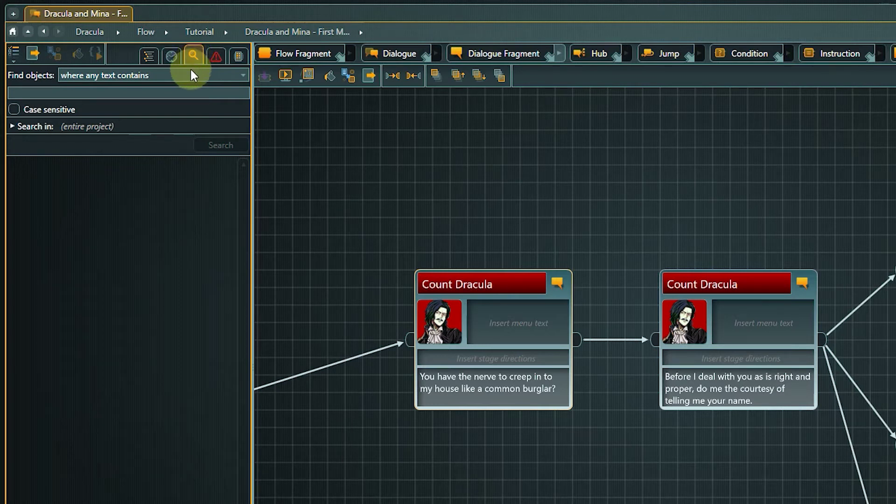
pyautogui.click(190, 72)
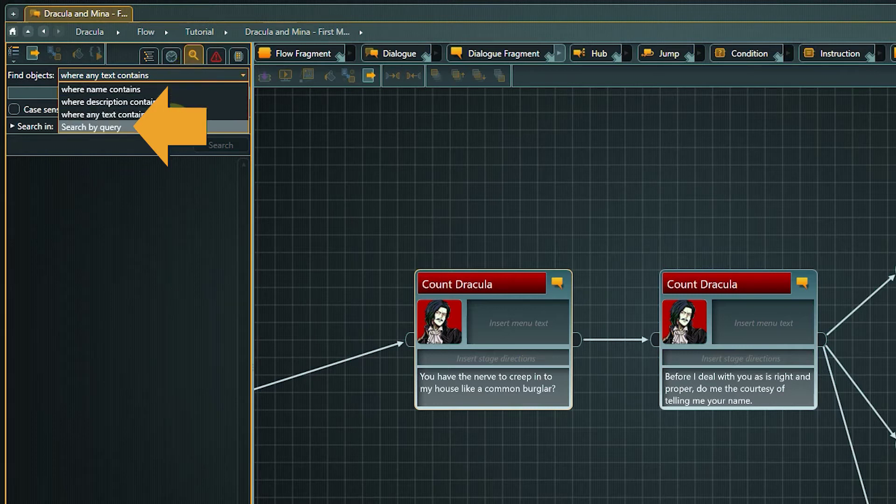
# - Switch to query search and enter ObjectType = DialogueFragment using autocomplete
pyautogui.click(174, 126)
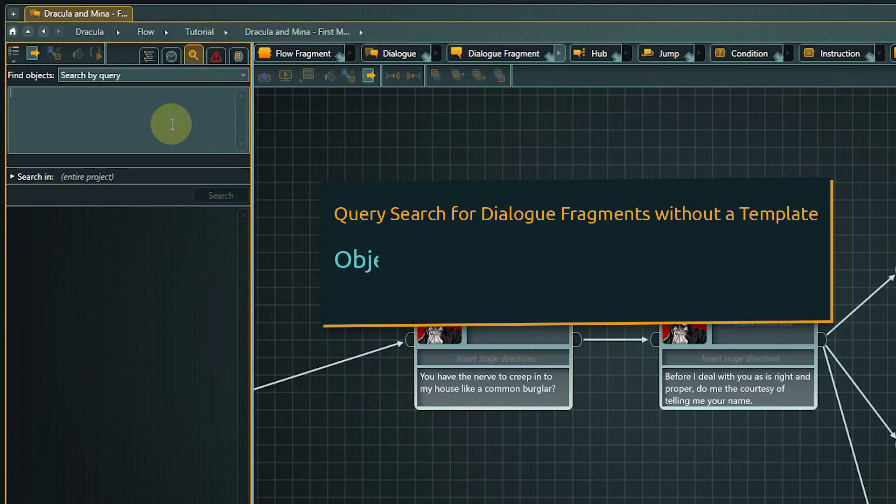
pyautogui.click(172, 124)
pyautogui.write('o')
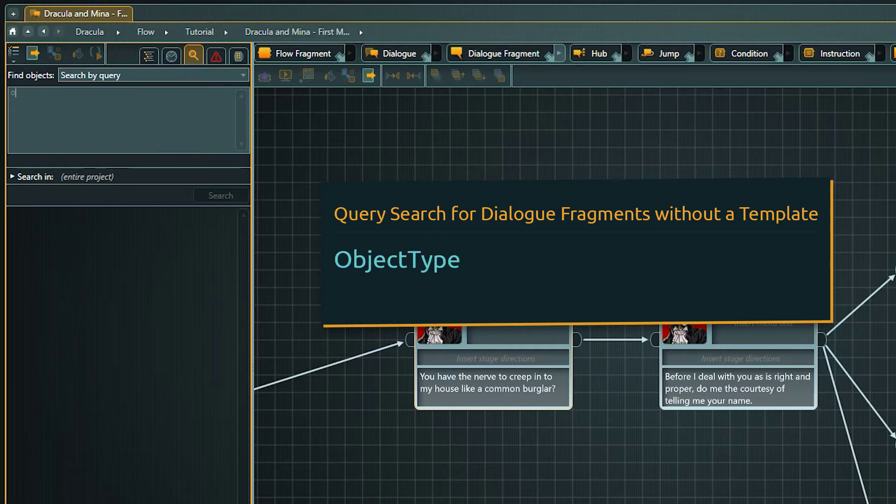
pyautogui.write('bje')
pyautogui.press('Down')
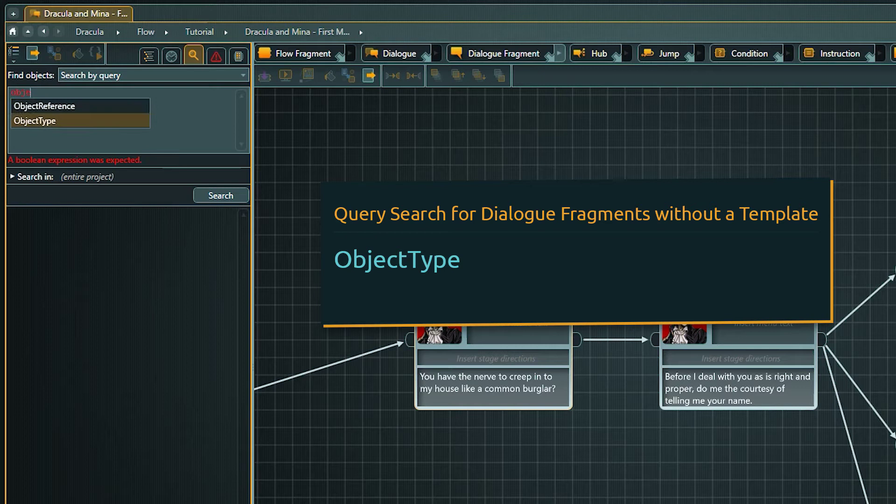
pyautogui.press('Return')
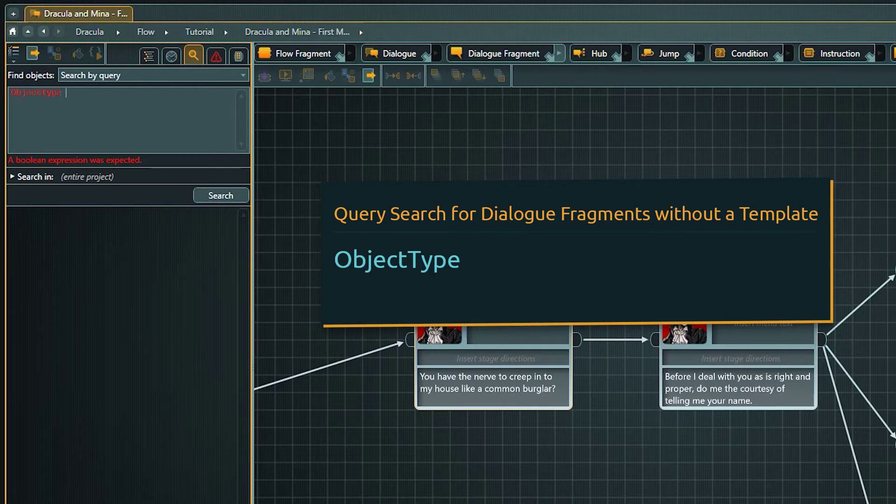
pyautogui.write('= d')
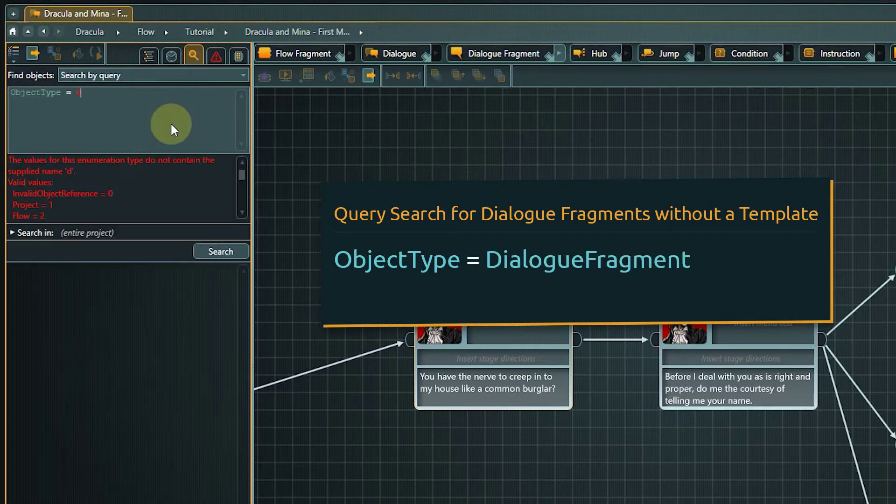
pyautogui.write('ia')
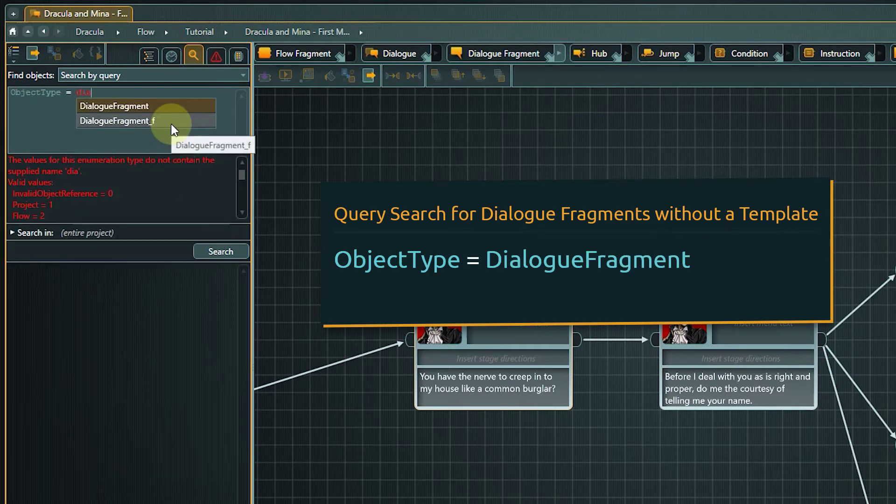
pyautogui.press('Return')
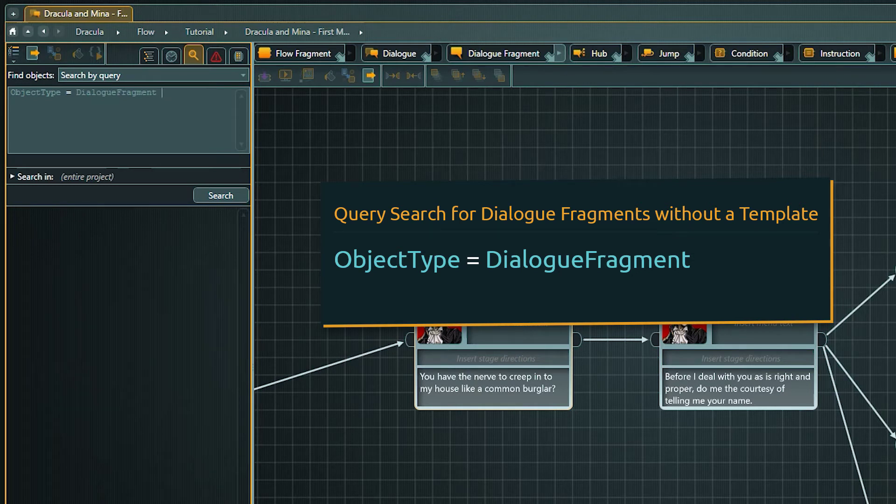
# - Extend the query with AND TemplateName = "" to catch untemplated fragments
pyautogui.click(170, 122)
pyautogui.write('AND')
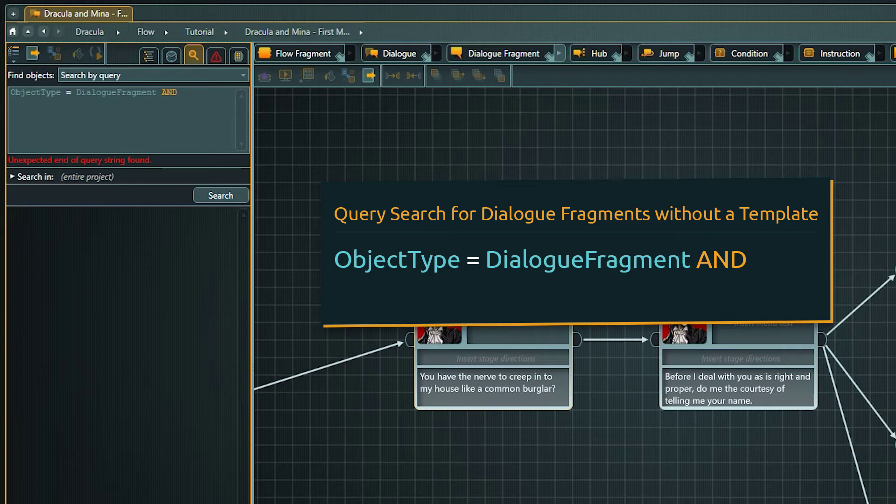
pyautogui.write('tem')
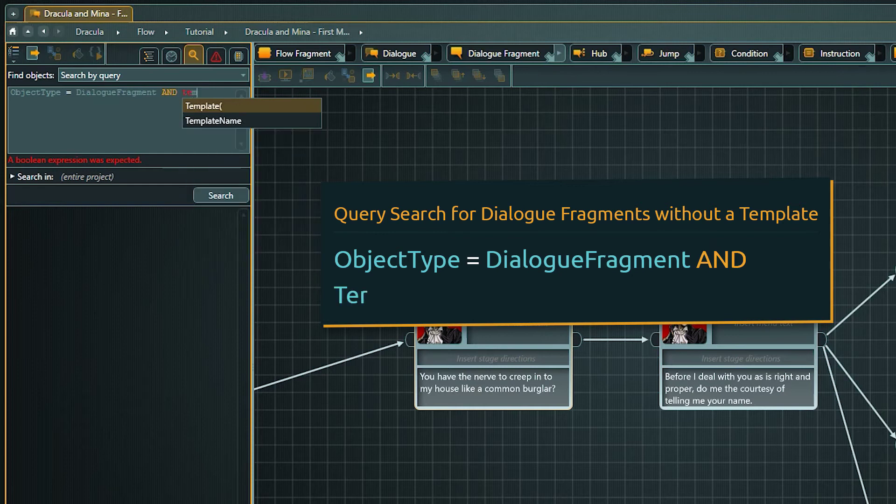
pyautogui.press('Down')
pyautogui.press('Return')
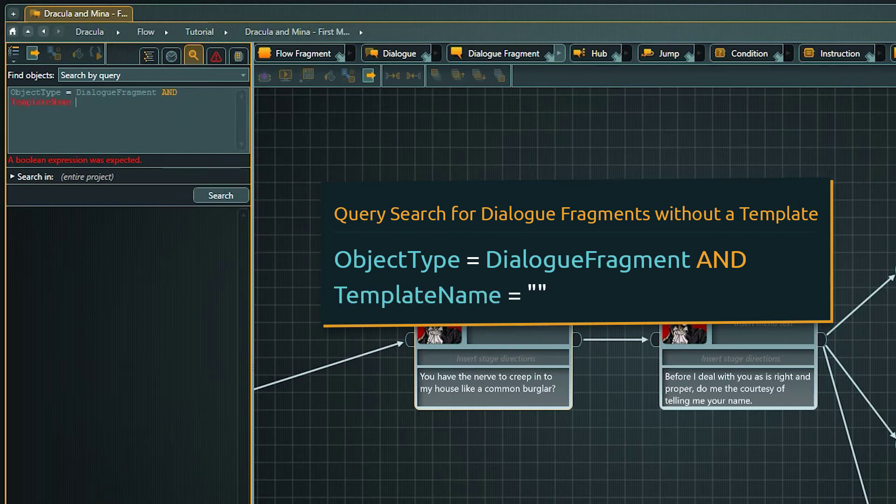
pyautogui.write('= "')
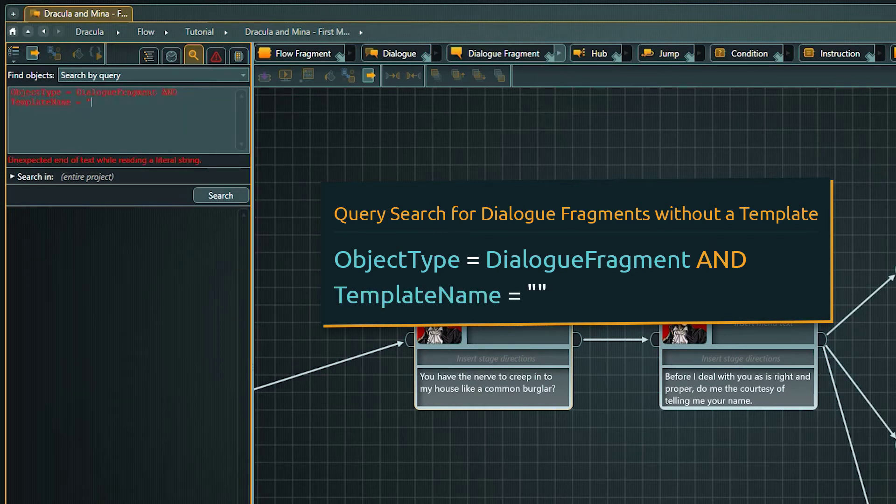
pyautogui.write('"')
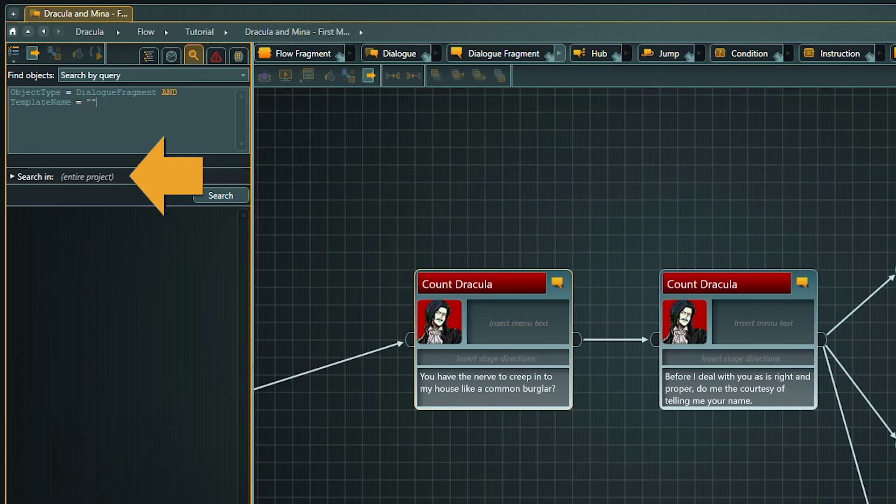
# - Scope the query to the Tutorial flow folder and run it, finding 13 untemplated fragments
pyautogui.click(12, 176)
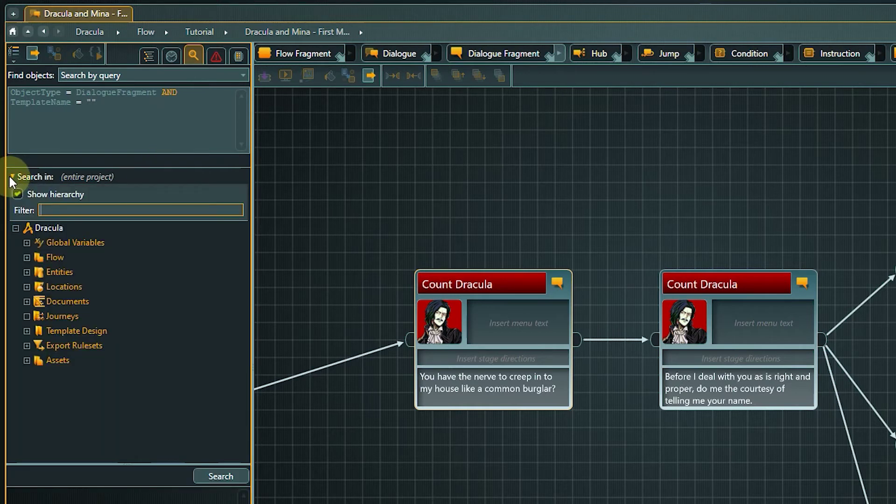
pyautogui.click(27, 257)
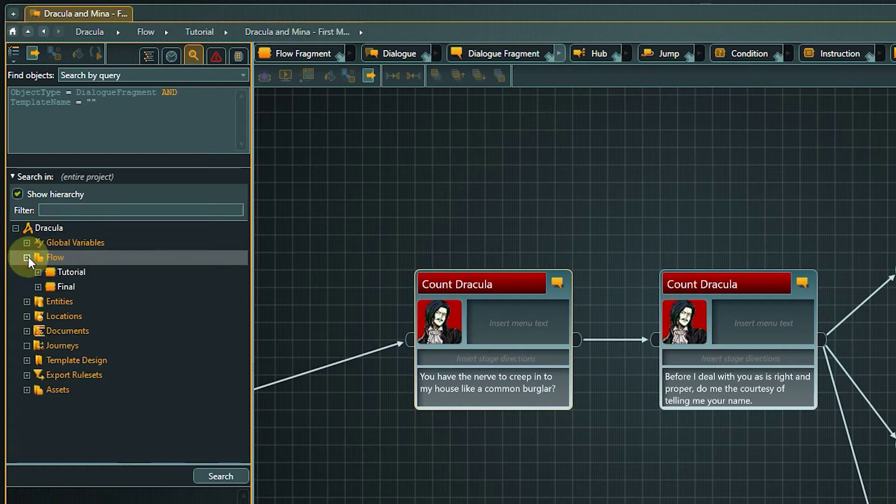
pyautogui.click(79, 276)
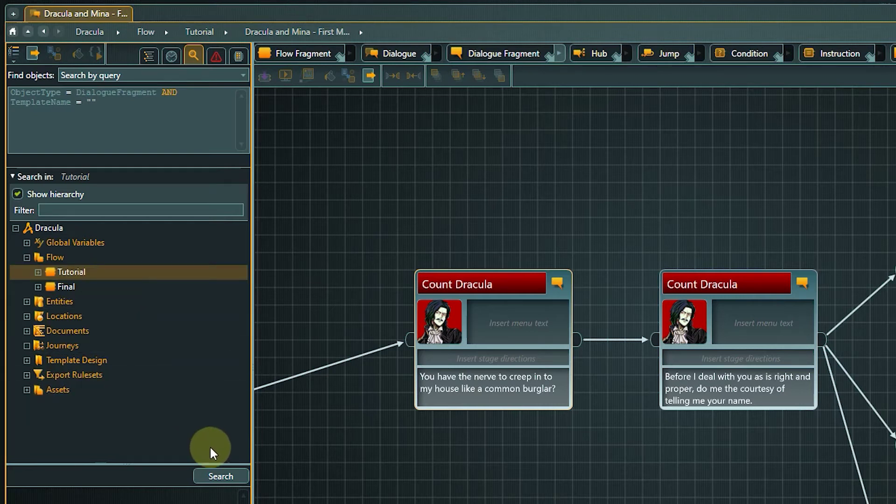
pyautogui.click(222, 473)
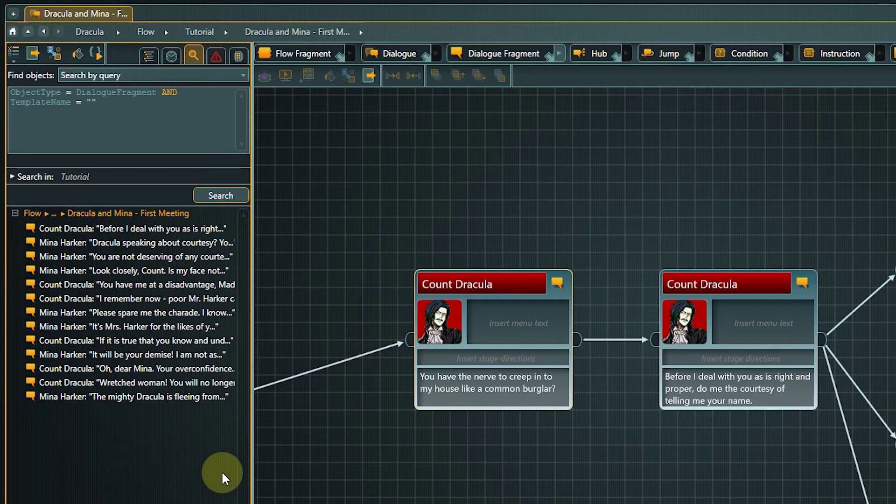
# - Assign the Tutorial DialogueLine template to all 13 found fragments and dismiss the confirmation
pyautogui.click(134, 242)
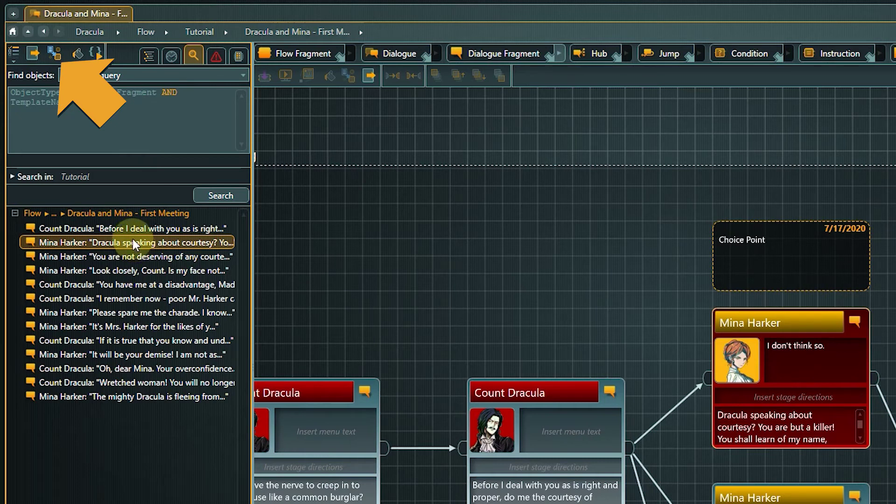
pyautogui.click(55, 56)
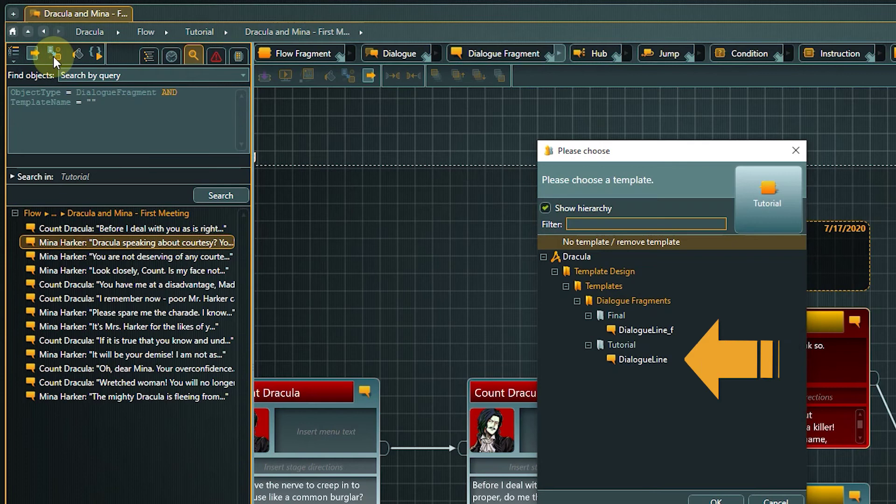
pyautogui.click(635, 367)
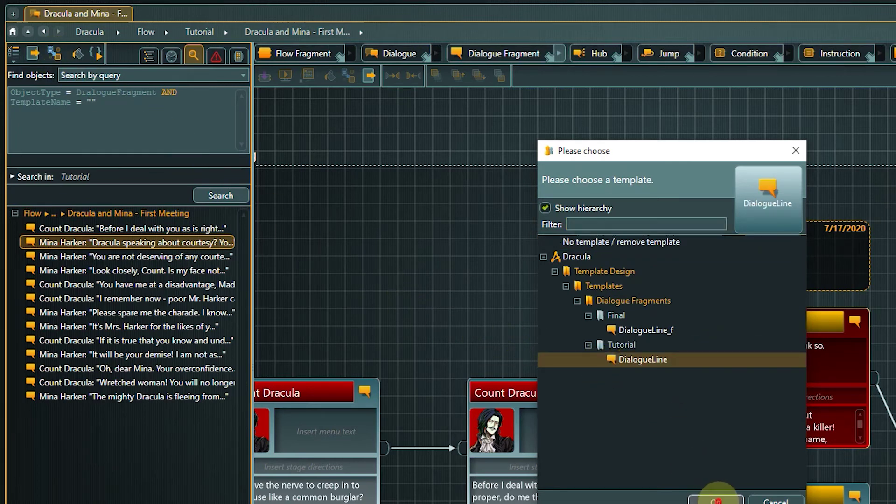
pyautogui.click(716, 500)
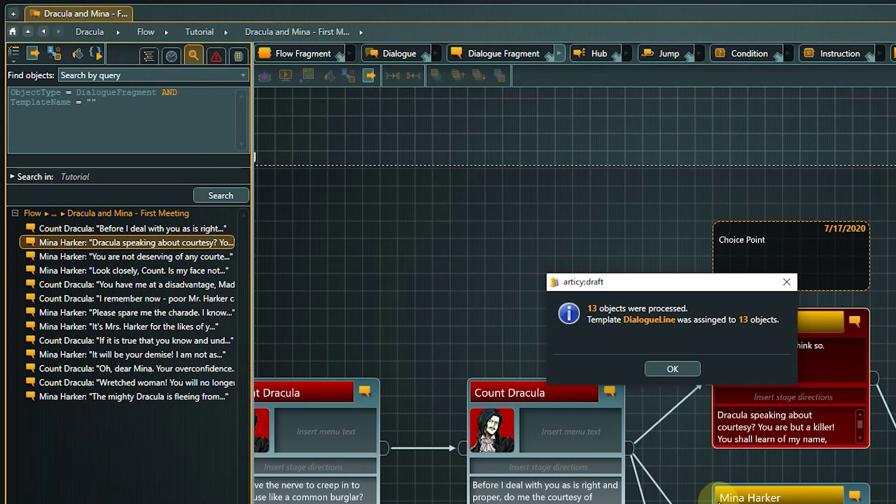
pyautogui.click(671, 371)
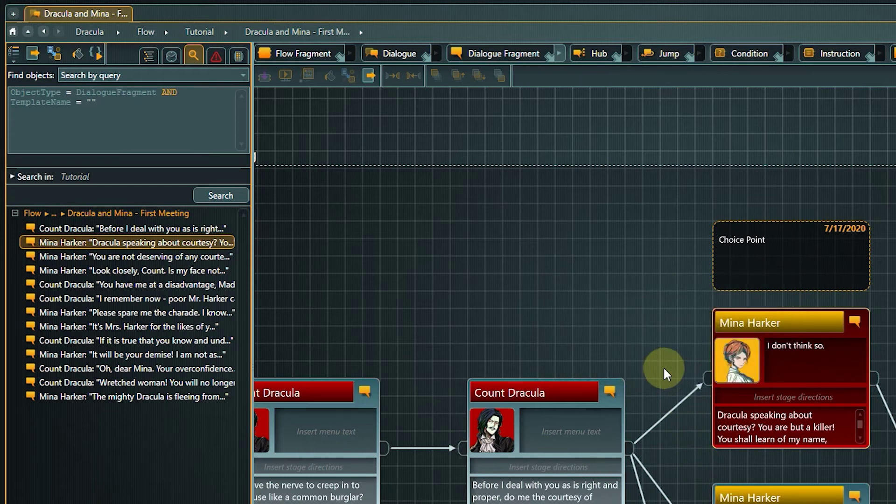
# - Rerun the search to get 'No matches found', then restore the project tree
pyautogui.click(237, 197)
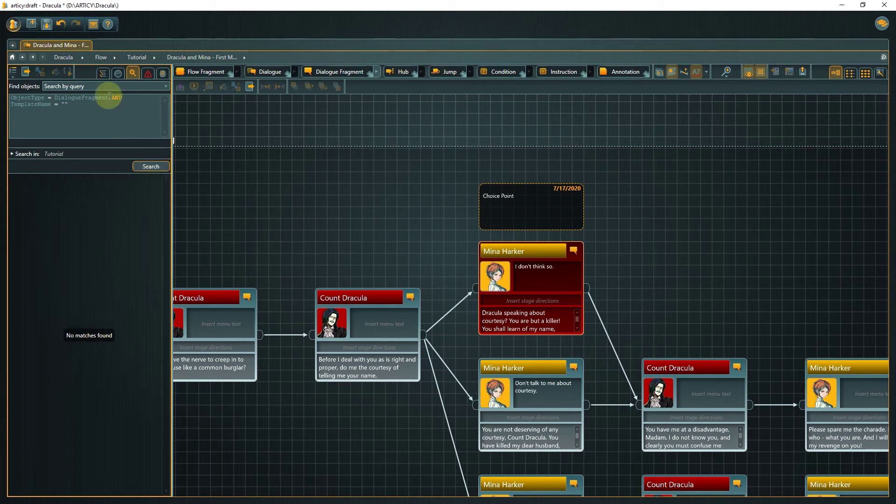
pyautogui.click(103, 74)
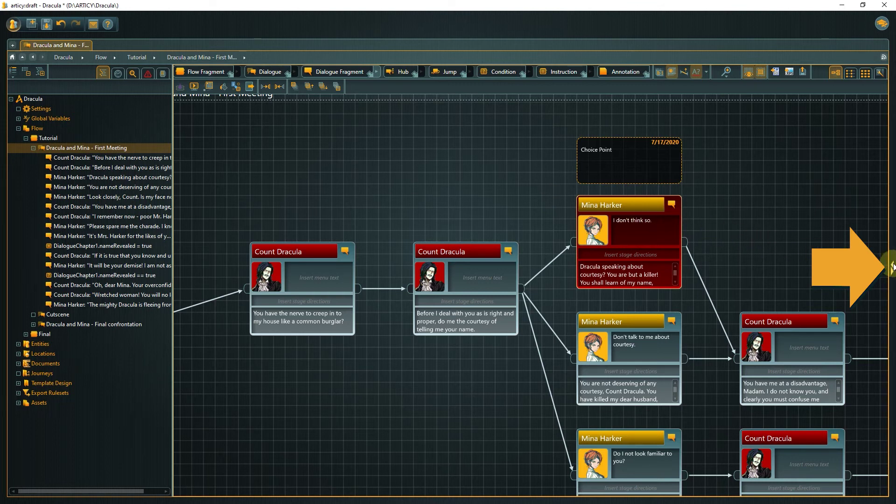
# - Open a Property Inspector pane on the Template tab showing Count Dracula's opening fragment
pyautogui.moveTo(892, 265); pyautogui.dragTo(564, 273)
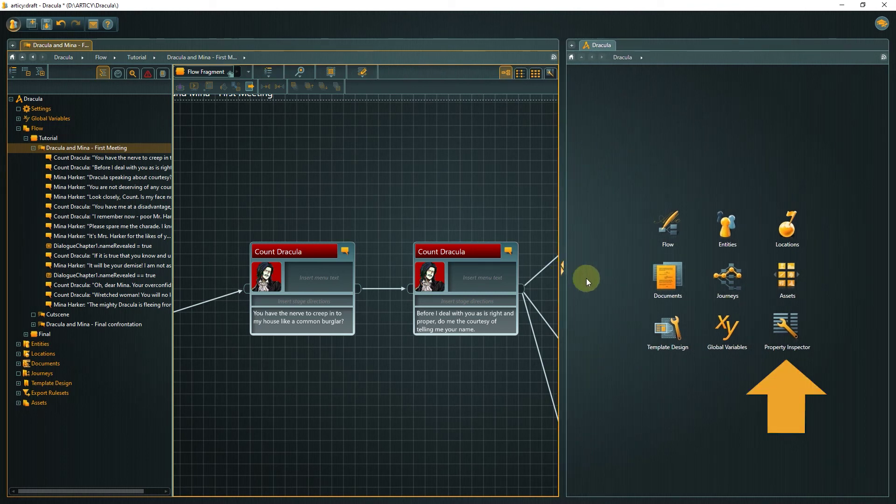
pyautogui.click(778, 321)
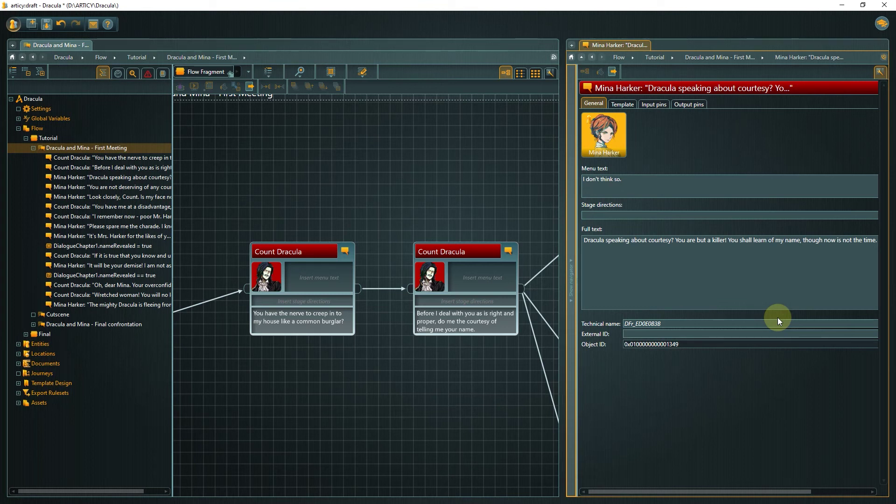
pyautogui.click(626, 107)
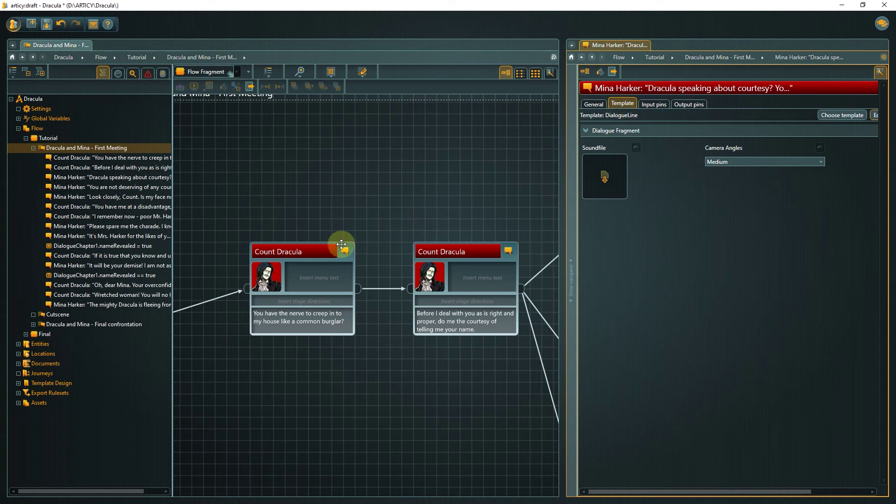
pyautogui.click(320, 247)
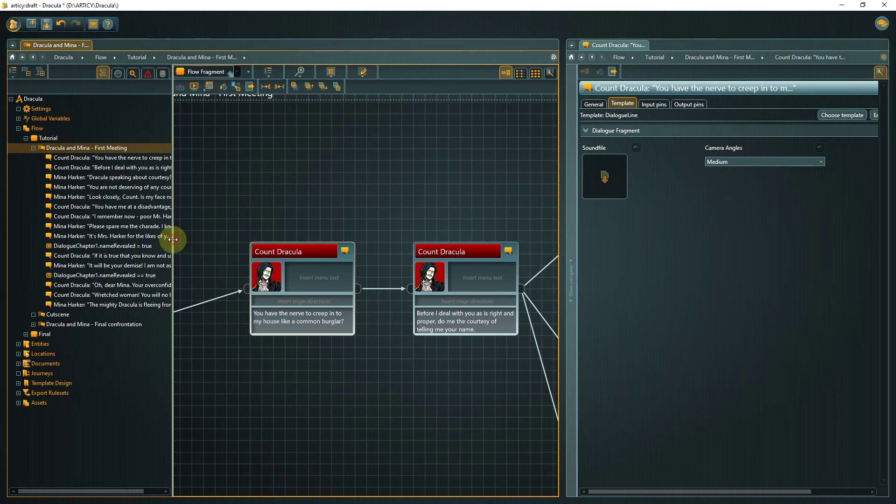
# - Drag the navigator splitter to the left edge to collapse the project tree
pyautogui.moveTo(173, 239); pyautogui.dragTo(8, 244)
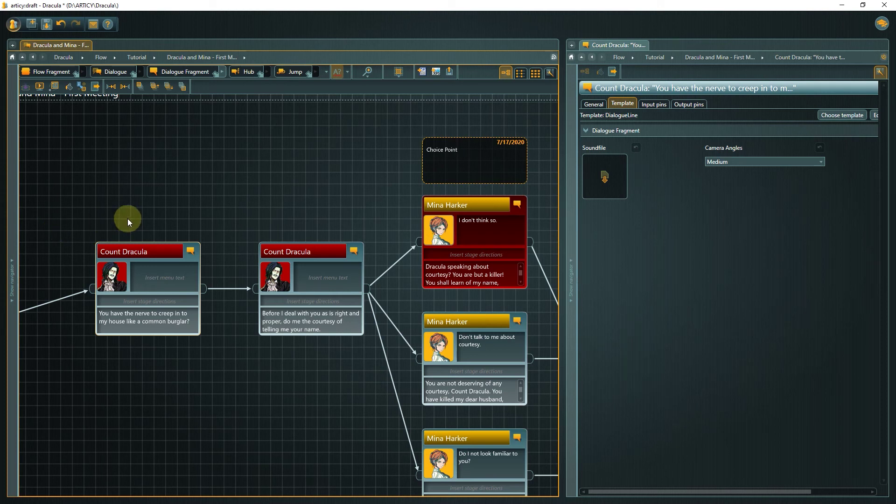
# - Give Mina Harker's courtesy line the Close Up camera angle, then check her middle reply's angle options
pyautogui.moveTo(340, 209); pyautogui.dragTo(259, 155)
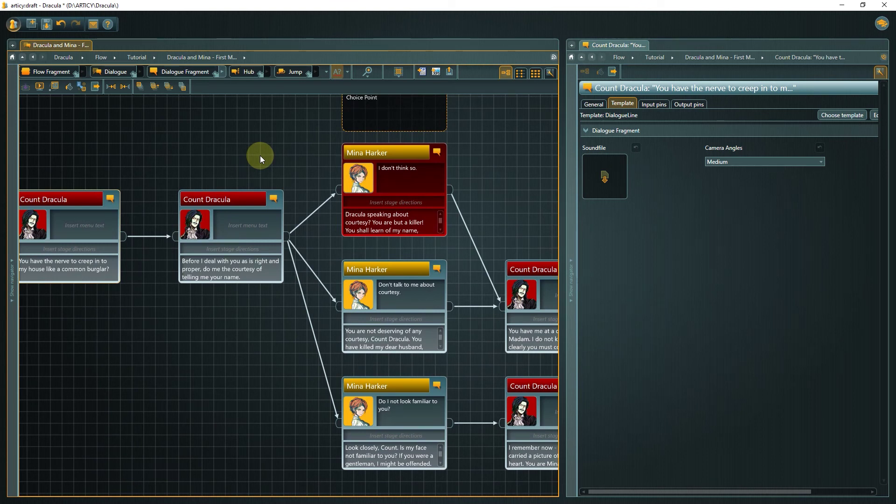
pyautogui.click(385, 146)
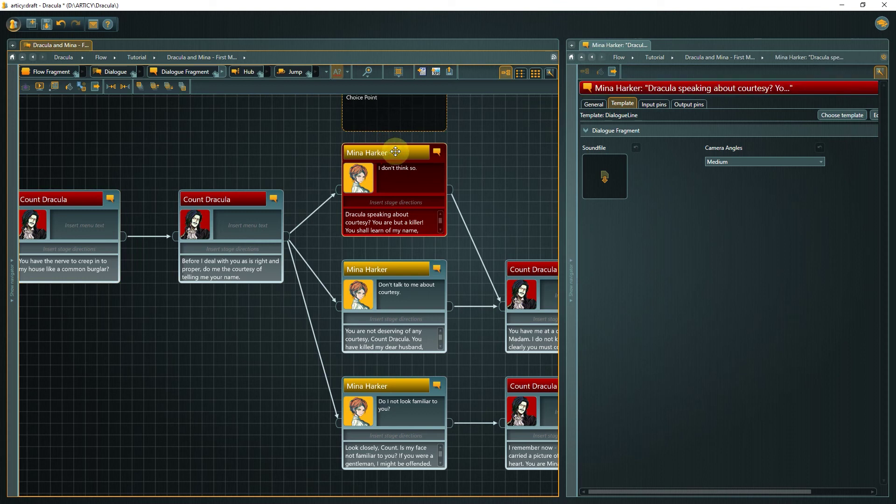
pyautogui.click(822, 161)
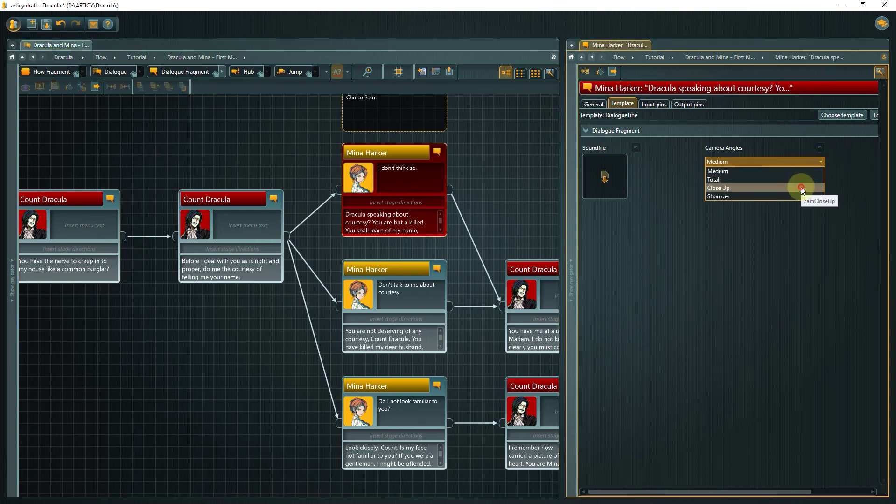
pyautogui.click(801, 187)
pyautogui.click(378, 277)
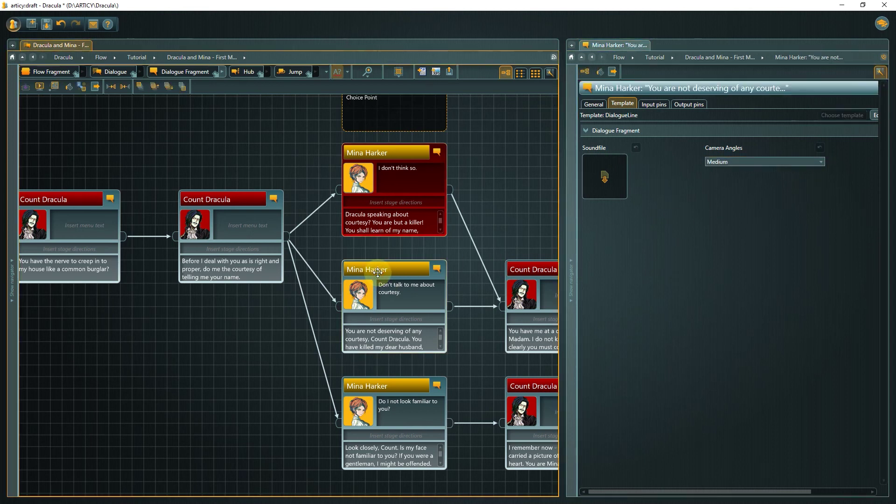
pyautogui.click(821, 162)
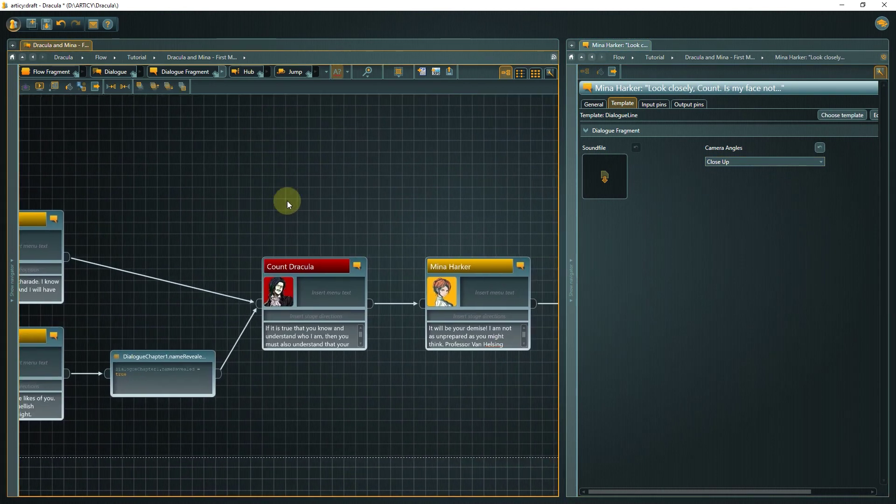
# - Set the Count Dracula line after the name check to the Shoulder camera angle
pyautogui.click(308, 264)
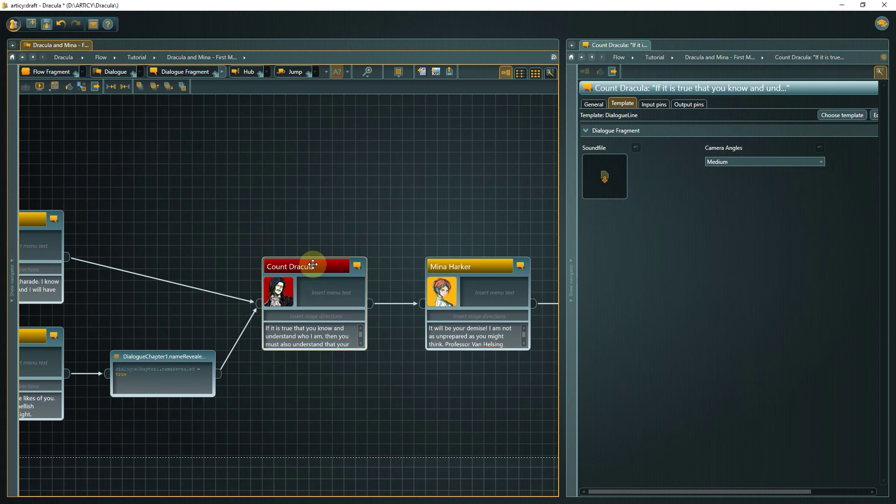
pyautogui.click(824, 161)
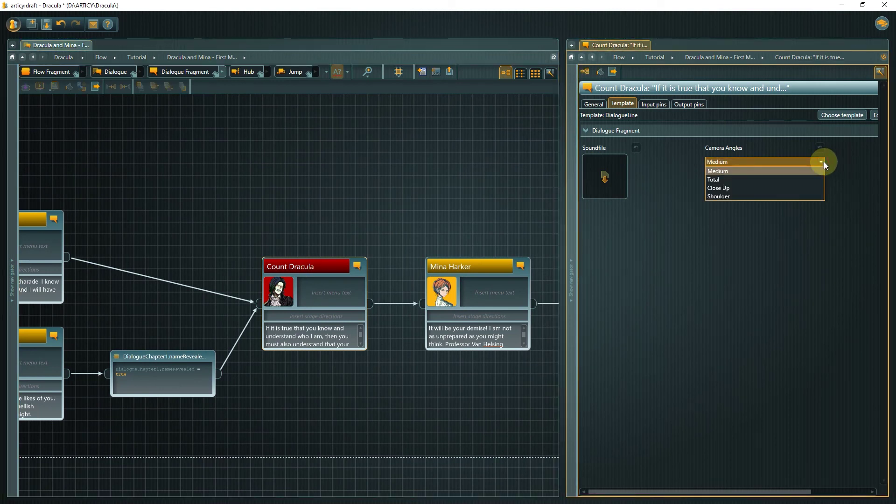
pyautogui.click(801, 196)
# - Give Mina Harker's closing line about Dracula fleeing the Close Up camera angle
pyautogui.moveTo(386, 175); pyautogui.dragTo(235, 128)
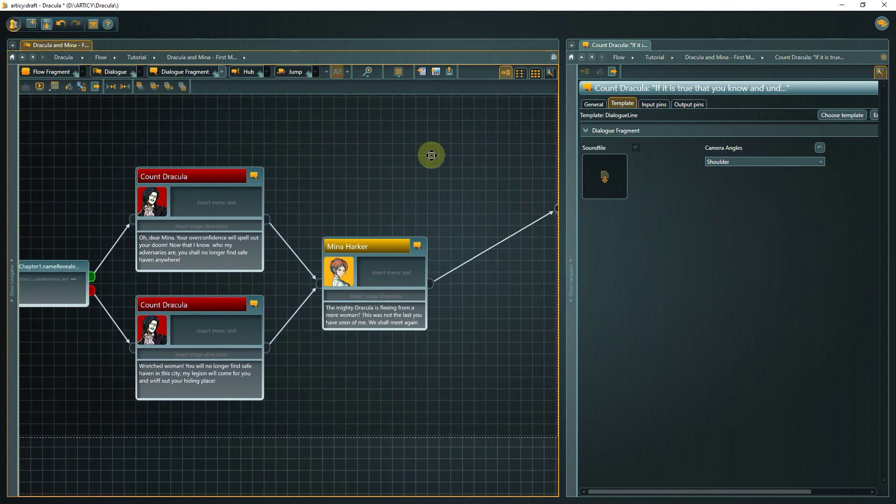
pyautogui.click(368, 246)
pyautogui.click(819, 162)
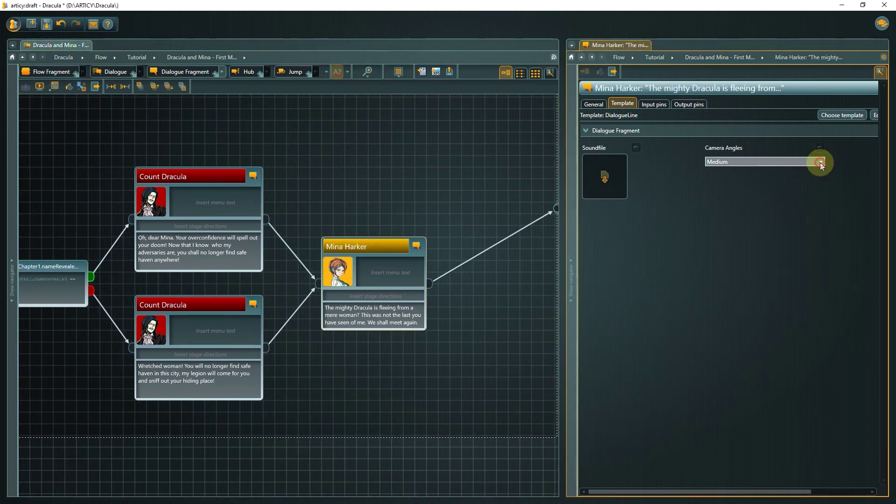
pyautogui.click(800, 188)
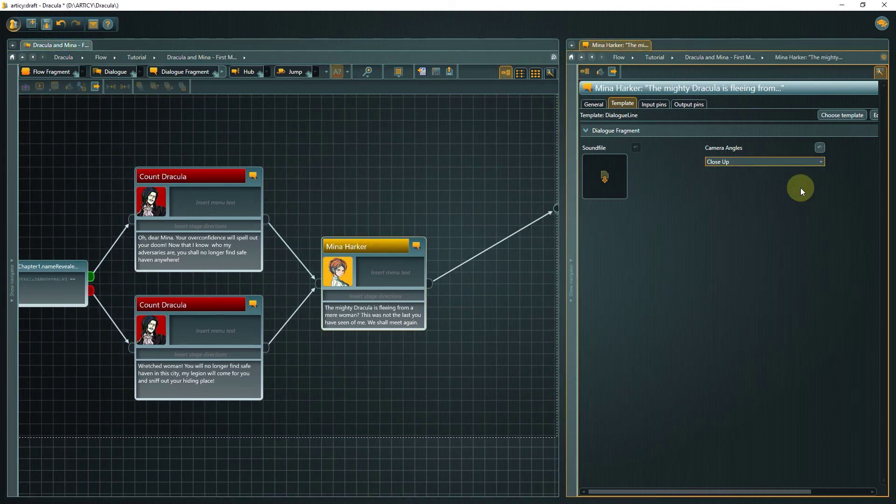